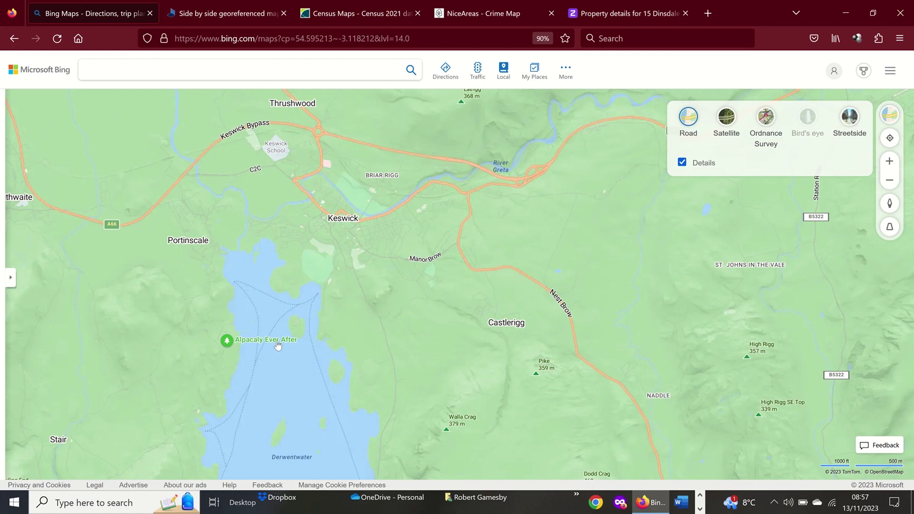
- Switch Bing Maps to Ordnance Survey style and frame Keswick above Derwent Water
{"action": "left_click", "coordinate": [765, 118]}
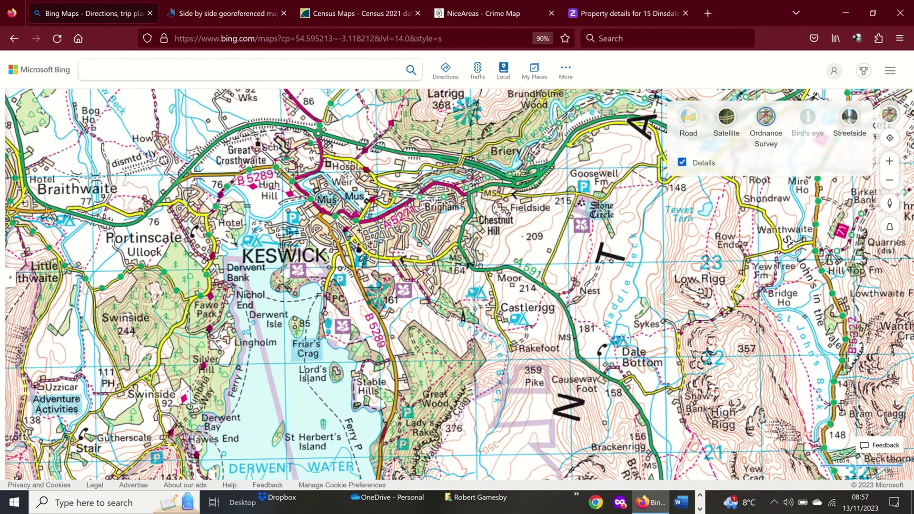
{"action": "left_click_drag", "start_coordinate": [265, 238], "coordinate": [348, 234]}
{"action": "left_click_drag", "start_coordinate": [409, 235], "coordinate": [445, 331]}
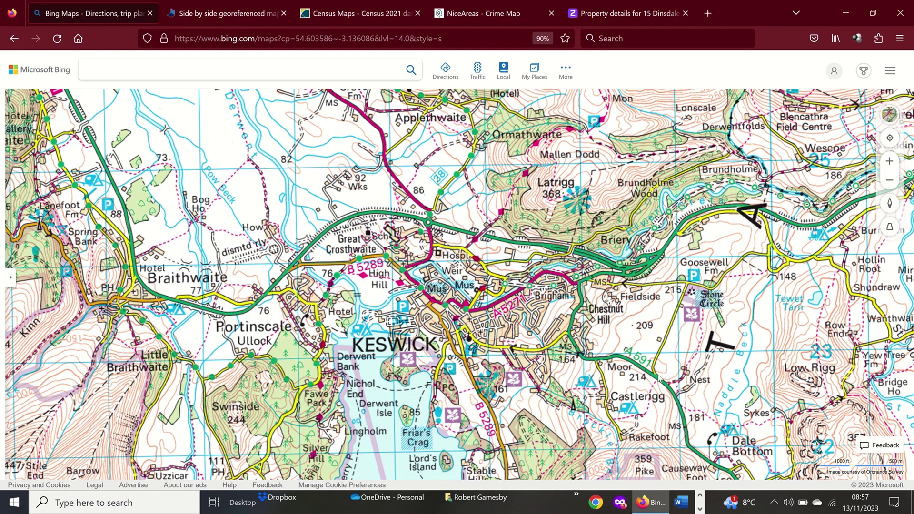
{"action": "left_click_drag", "start_coordinate": [658, 379], "coordinate": [653, 300]}
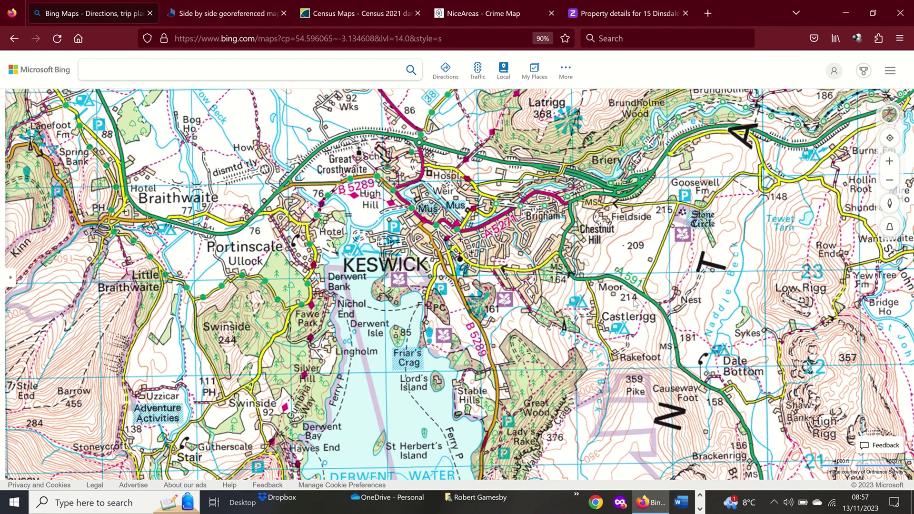
{"action": "left_click", "coordinate": [888, 116]}
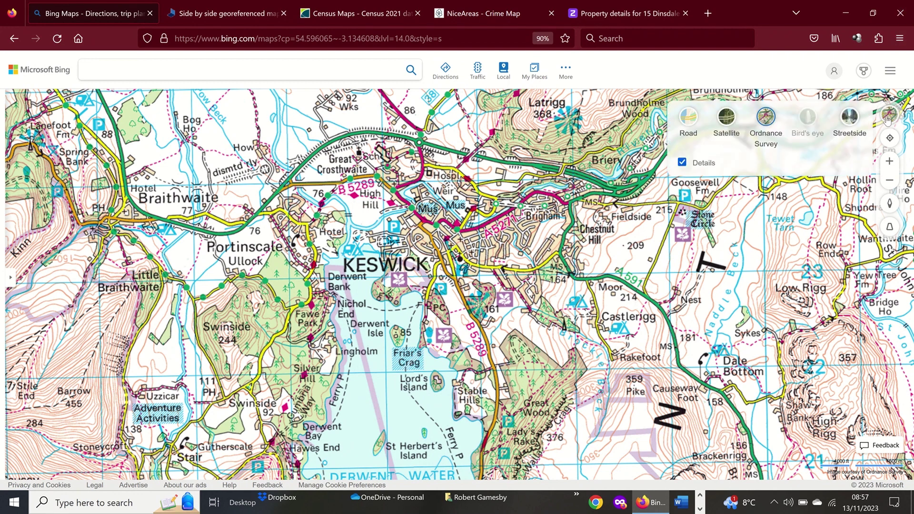
- Switch Bing Maps to satellite imagery and zoom in on Keswick
{"action": "left_click", "coordinate": [728, 118]}
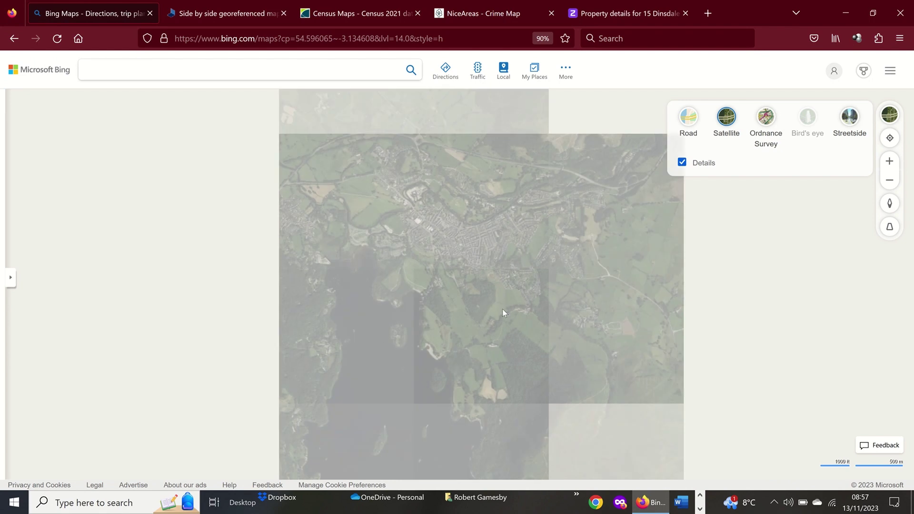
{"action": "left_click", "coordinate": [503, 312]}
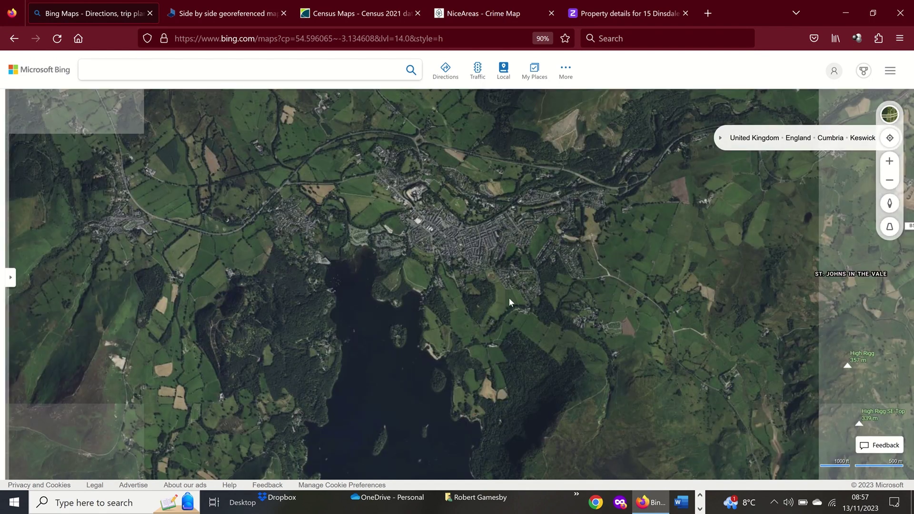
{"action": "scroll", "coordinate": [392, 290], "scroll_direction": "up", "scroll_amount": 5}
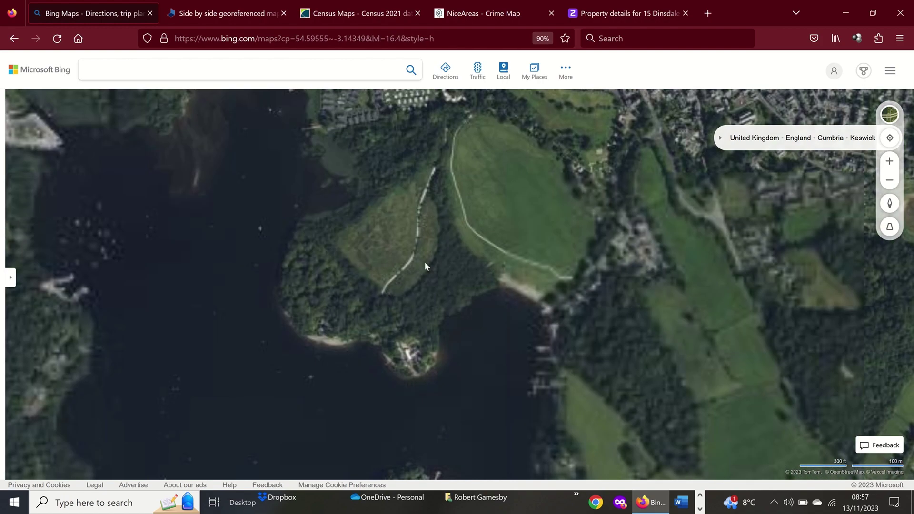
{"action": "left_click_drag", "start_coordinate": [424, 262], "coordinate": [430, 395]}
- Pan across Keswick town centre and its southern streets, then go to the side-by-side historic maps page
{"action": "left_click_drag", "start_coordinate": [454, 236], "coordinate": [442, 364]}
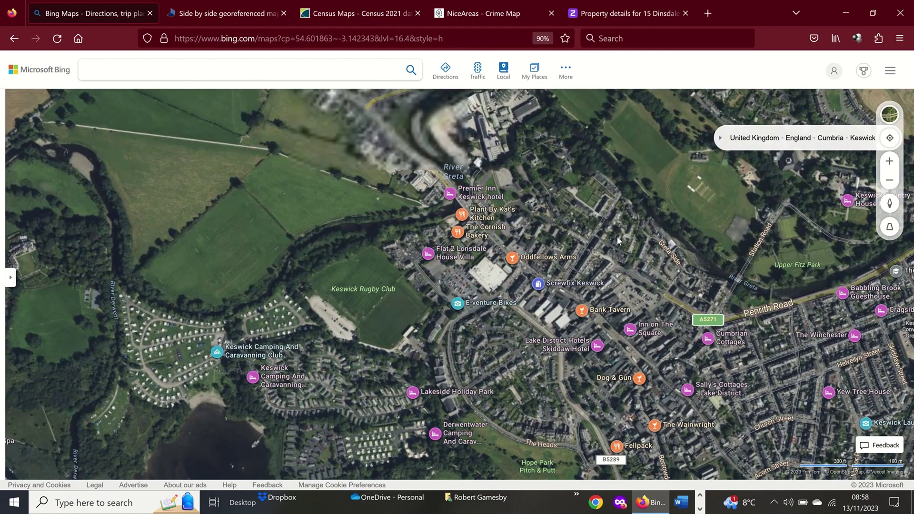
{"action": "left_click_drag", "start_coordinate": [617, 236], "coordinate": [445, 245]}
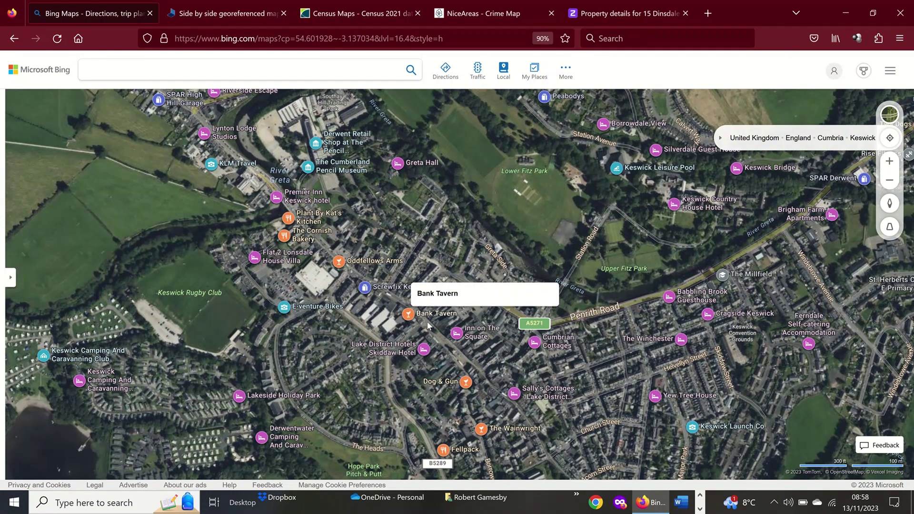
{"action": "left_click_drag", "start_coordinate": [420, 370], "coordinate": [408, 311]}
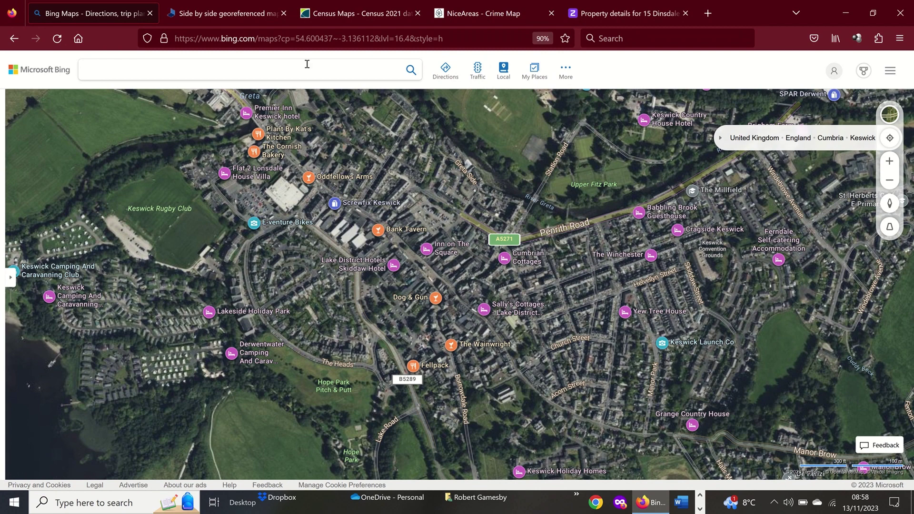
{"action": "left_click", "coordinate": [241, 18]}
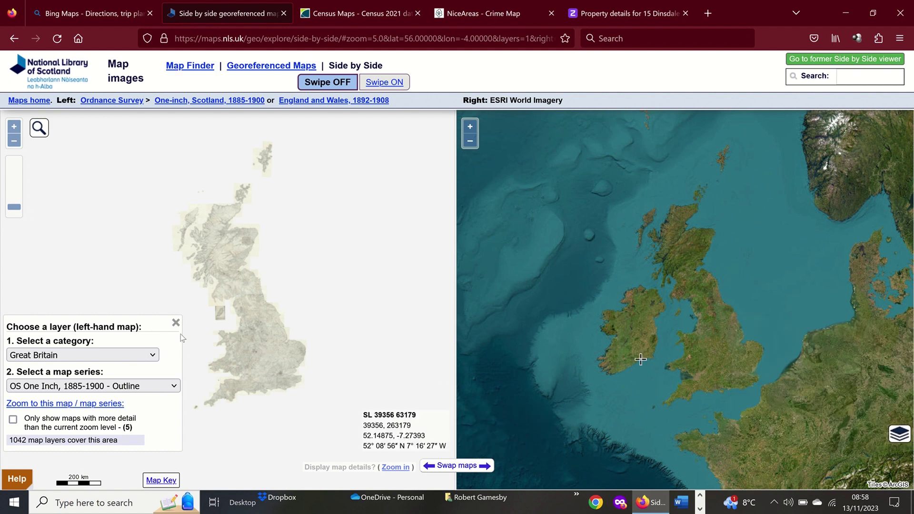
- Close the layer chooser and zoom both maps to the Tyne at Newcastle, level 14.1
{"action": "left_click", "coordinate": [175, 322]}
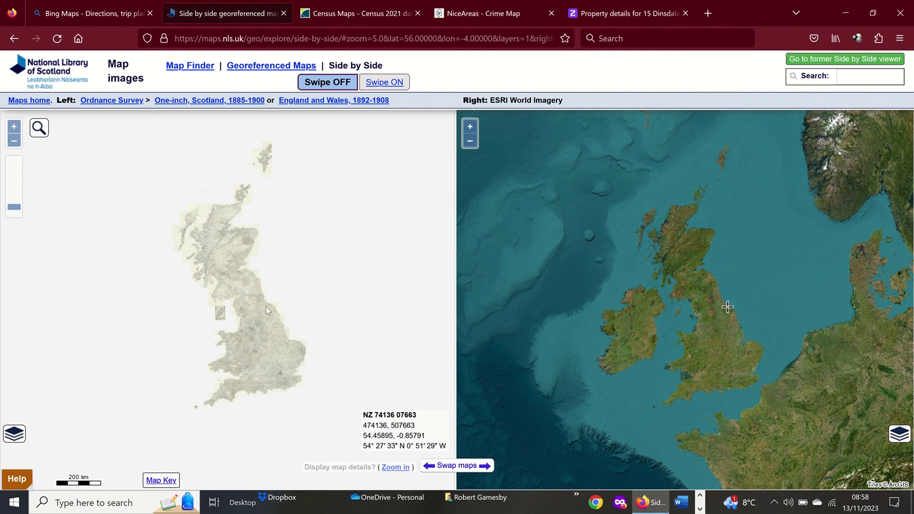
{"action": "scroll", "coordinate": [266, 307], "scroll_direction": "up", "scroll_amount": 2}
{"action": "scroll", "coordinate": [273, 279], "scroll_direction": "up", "scroll_amount": 5}
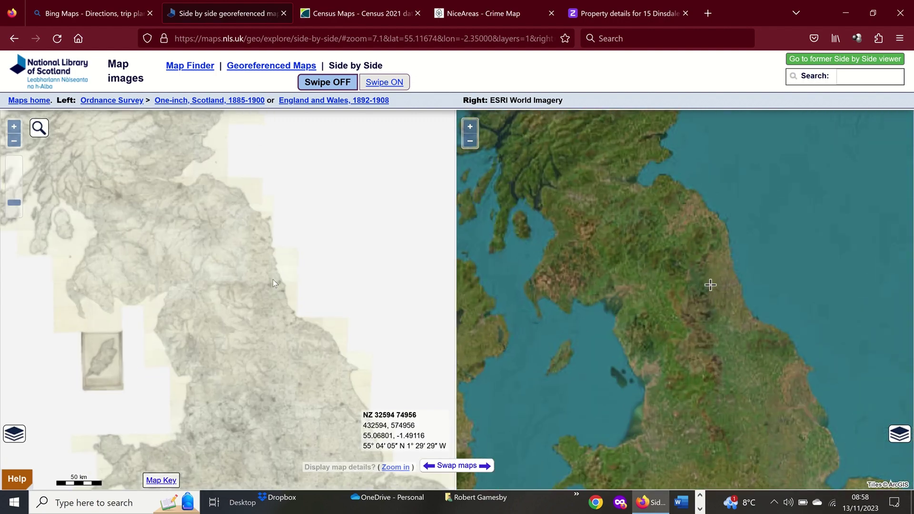
{"action": "scroll", "coordinate": [259, 298], "scroll_direction": "up", "scroll_amount": 3}
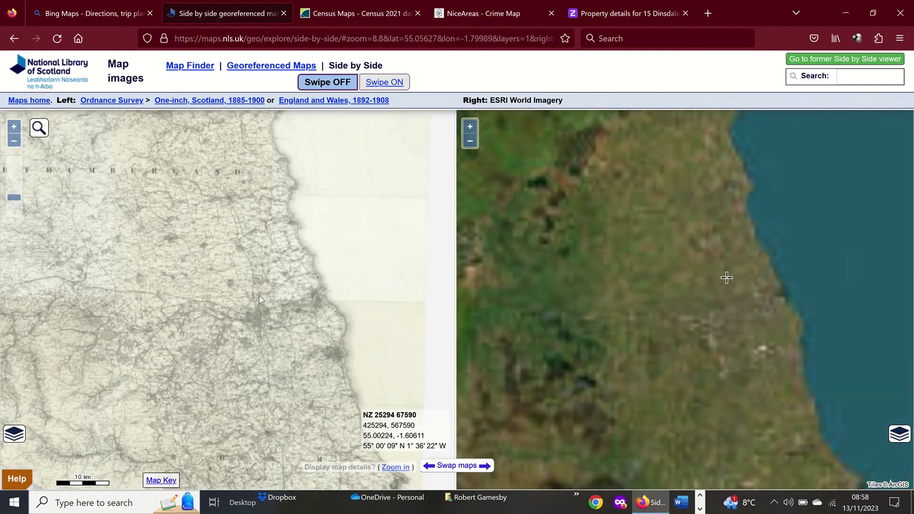
{"action": "scroll", "coordinate": [288, 333], "scroll_direction": "up", "scroll_amount": 3}
{"action": "scroll", "coordinate": [207, 263], "scroll_direction": "up", "scroll_amount": 4}
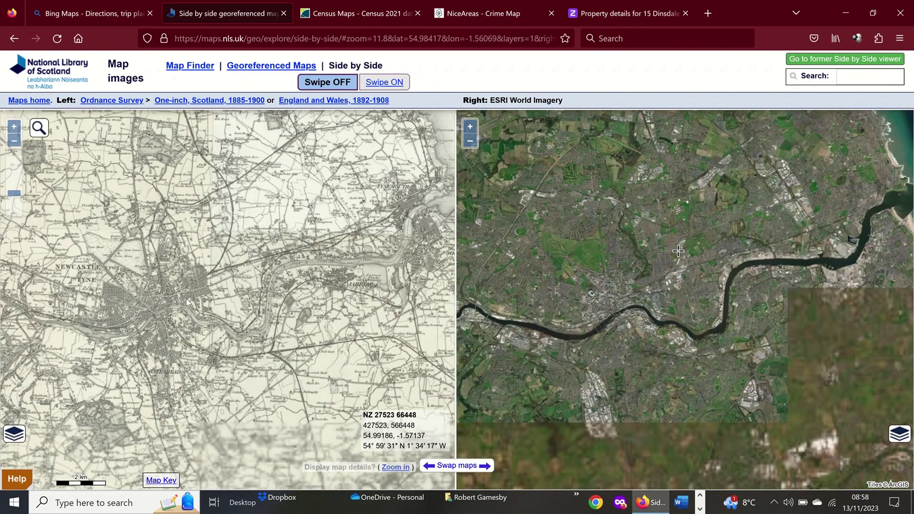
{"action": "scroll", "coordinate": [156, 302], "scroll_direction": "up", "scroll_amount": 2}
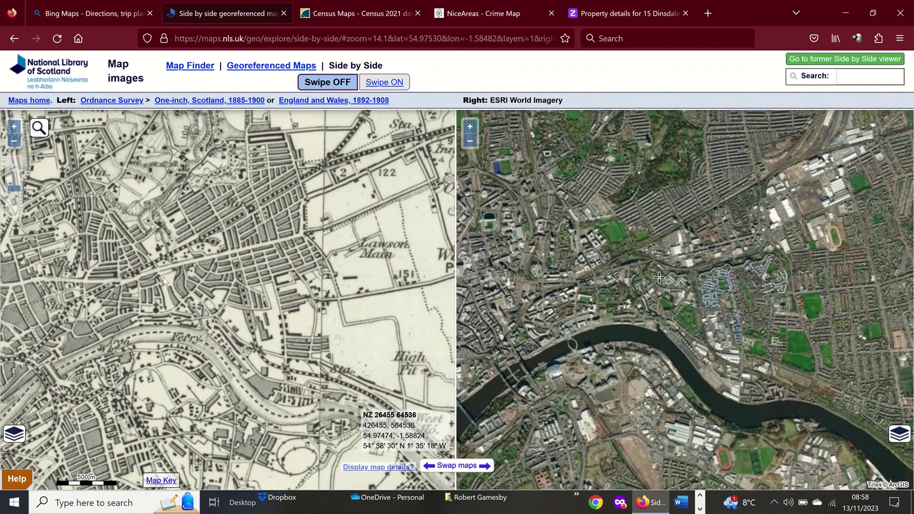
- Pan the paired maps past Low Walker, Lawson Main and High Pit to Old Walker's railway
{"action": "left_click_drag", "start_coordinate": [189, 276], "coordinate": [77, 296]}
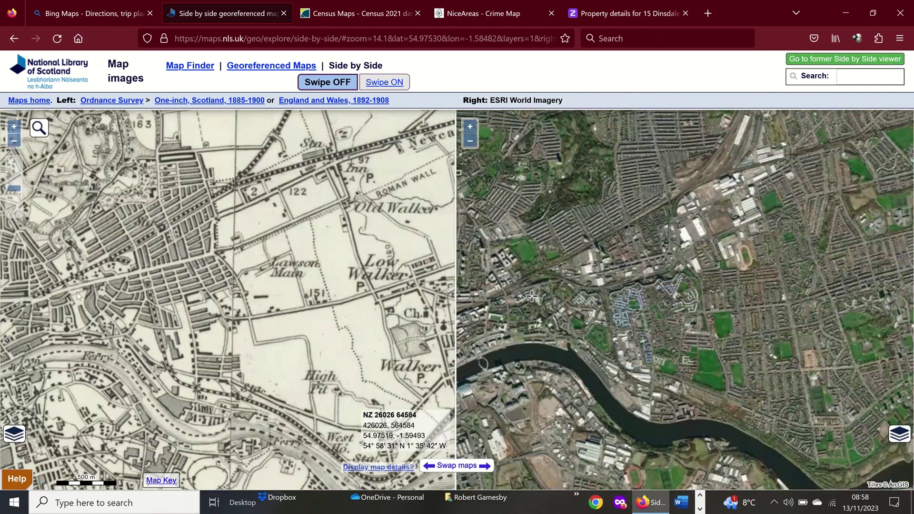
{"action": "scroll", "coordinate": [155, 281], "scroll_direction": "up", "scroll_amount": 3}
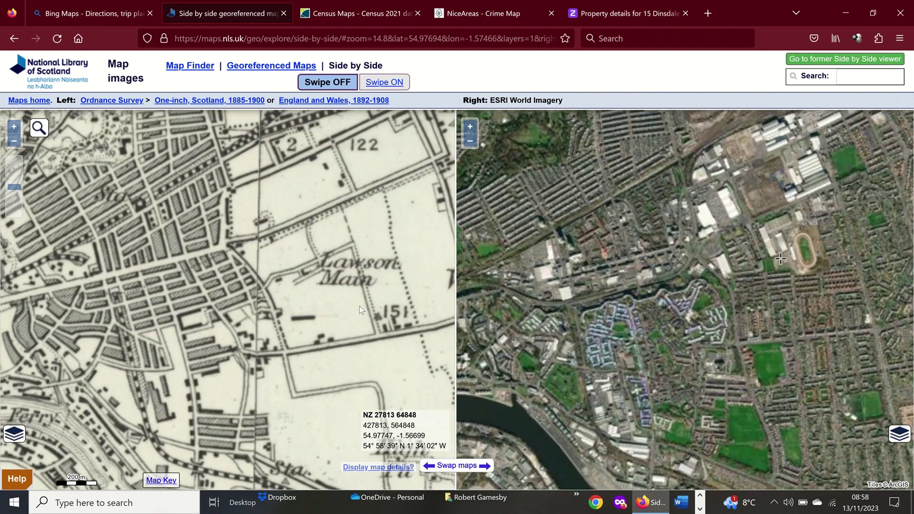
{"action": "left_click_drag", "start_coordinate": [271, 265], "coordinate": [185, 220]}
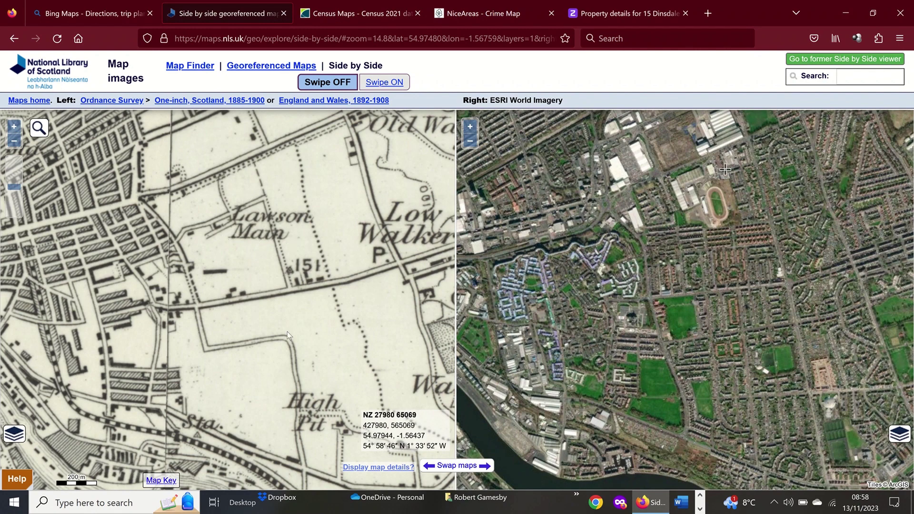
{"action": "left_click_drag", "start_coordinate": [295, 360], "coordinate": [267, 227]}
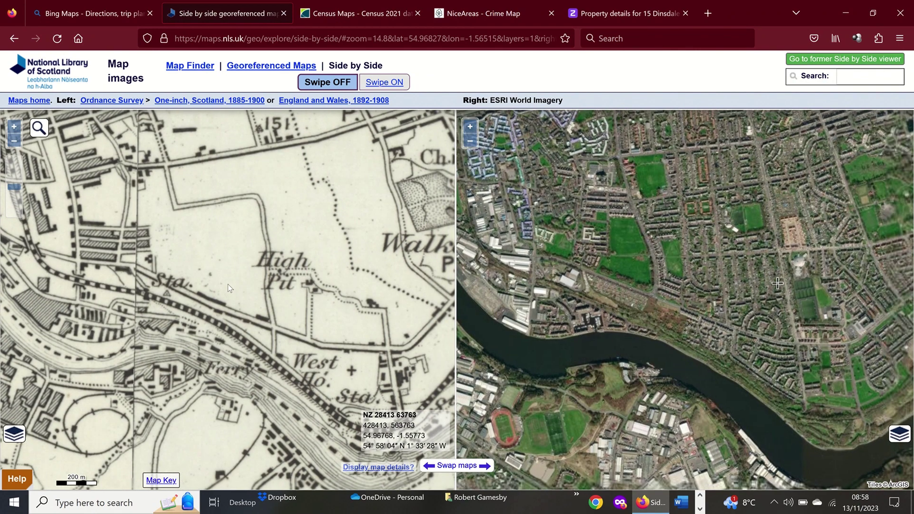
{"action": "left_click_drag", "start_coordinate": [295, 310], "coordinate": [210, 266]}
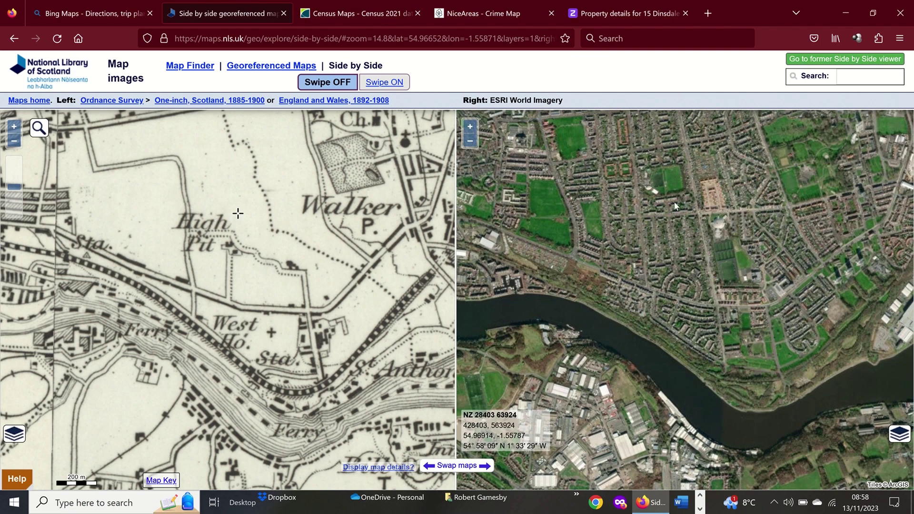
{"action": "left_click_drag", "start_coordinate": [669, 265], "coordinate": [674, 351]}
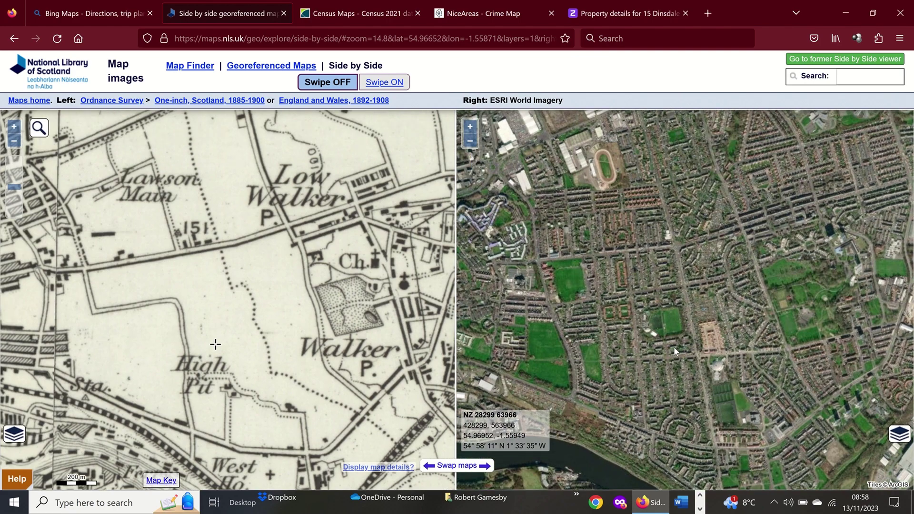
{"action": "left_click_drag", "start_coordinate": [298, 282], "coordinate": [321, 443]}
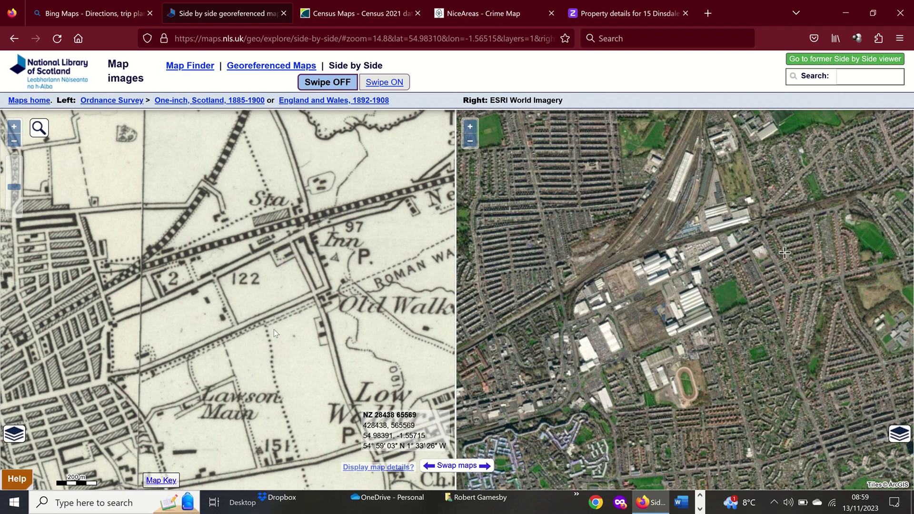
- Open ONS Census Maps and map the Identity > Ethnic group topic
{"action": "left_click", "coordinate": [341, 15]}
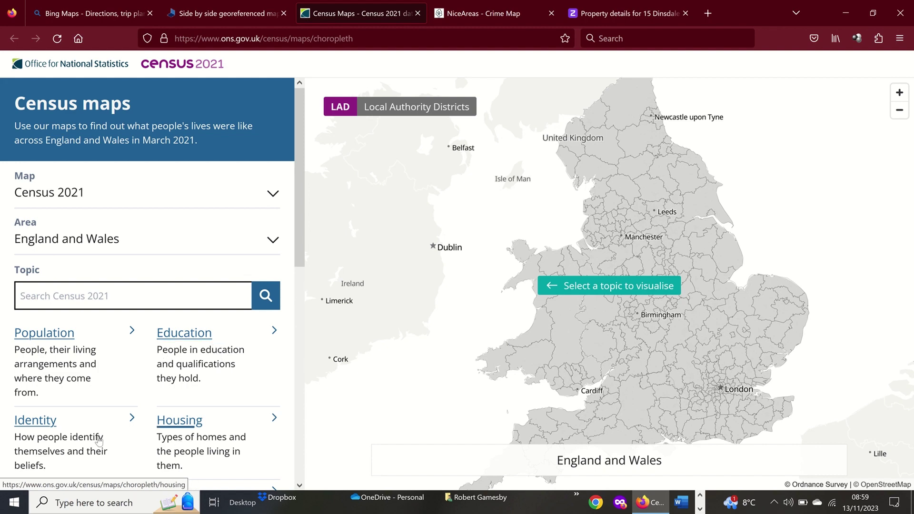
{"action": "left_click", "coordinate": [36, 421]}
{"action": "scroll", "coordinate": [113, 332], "scroll_direction": "down", "scroll_amount": 2}
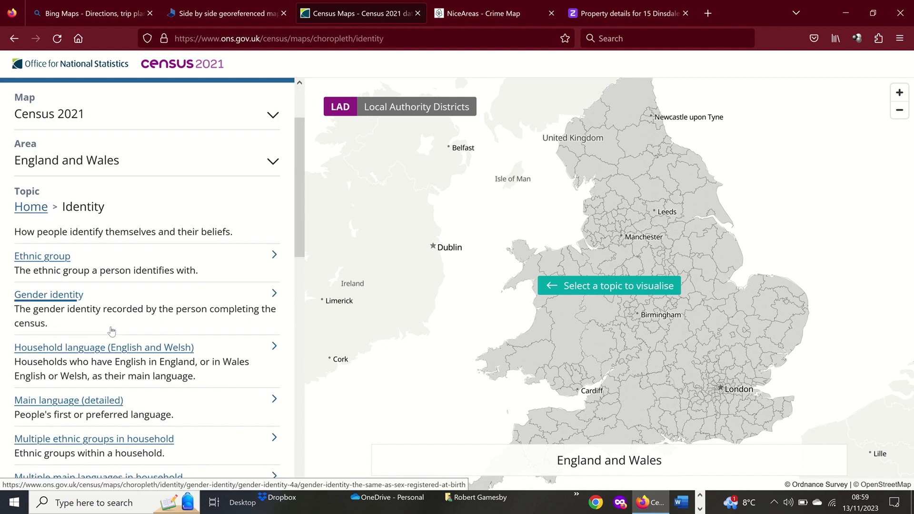
{"action": "scroll", "coordinate": [112, 331], "scroll_direction": "down", "scroll_amount": 3}
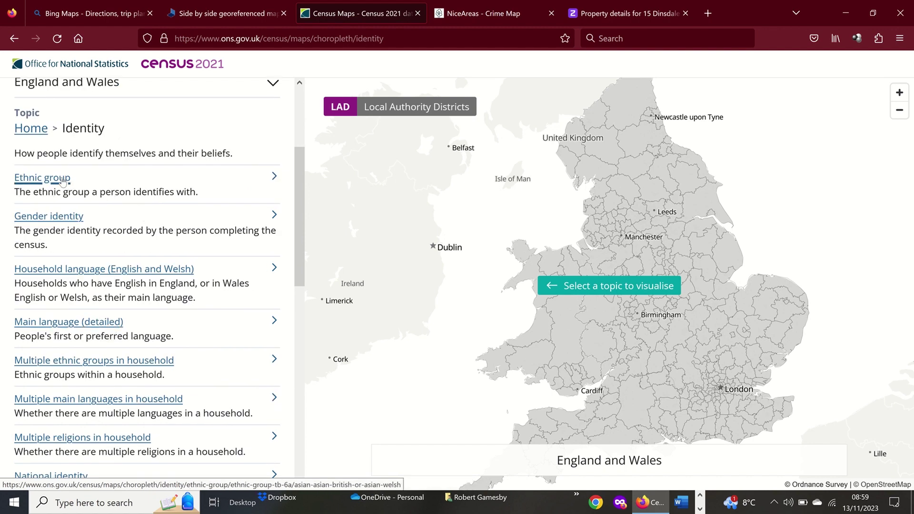
{"action": "left_click", "coordinate": [63, 181]}
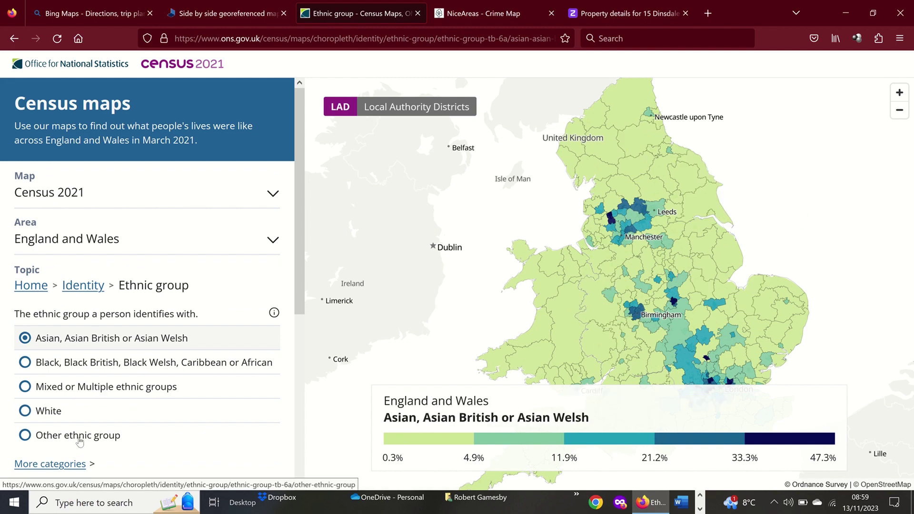
- Select Gateshead to read its 2.5% Asian, Asian British or Asian Welsh share
{"action": "scroll", "coordinate": [96, 415], "scroll_direction": "down", "scroll_amount": 2}
{"action": "scroll", "coordinate": [97, 414], "scroll_direction": "up", "scroll_amount": 2}
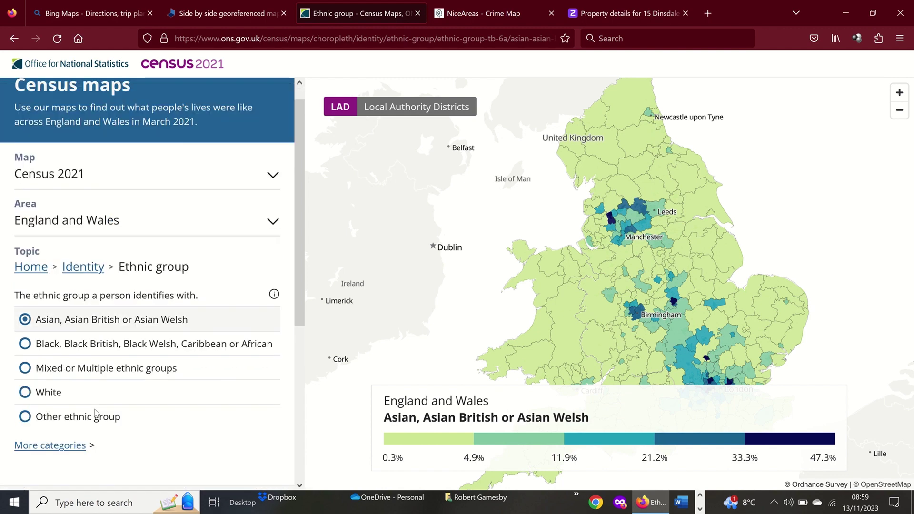
{"action": "left_click", "coordinate": [649, 123]}
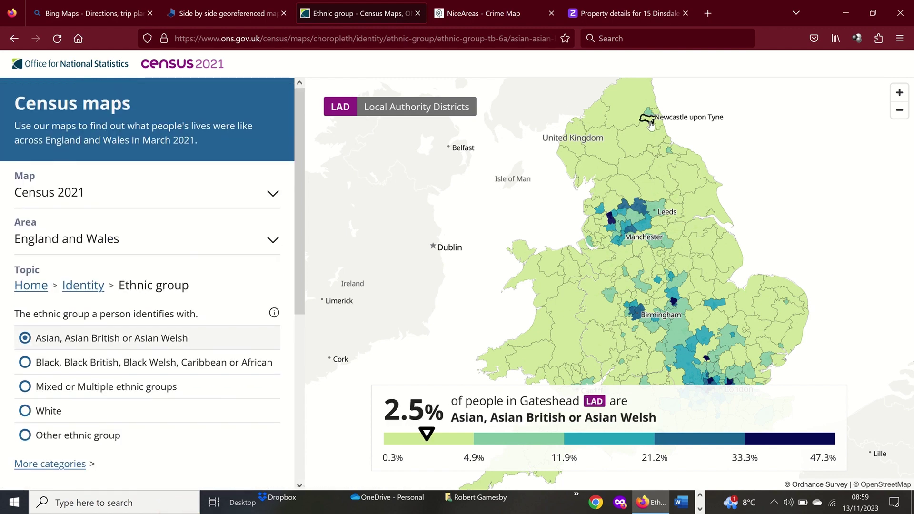
- Zoom into central Newcastle until the Asian share shows by output area (0.0%–99.1%)
{"action": "scroll", "coordinate": [648, 123], "scroll_direction": "up", "scroll_amount": 3}
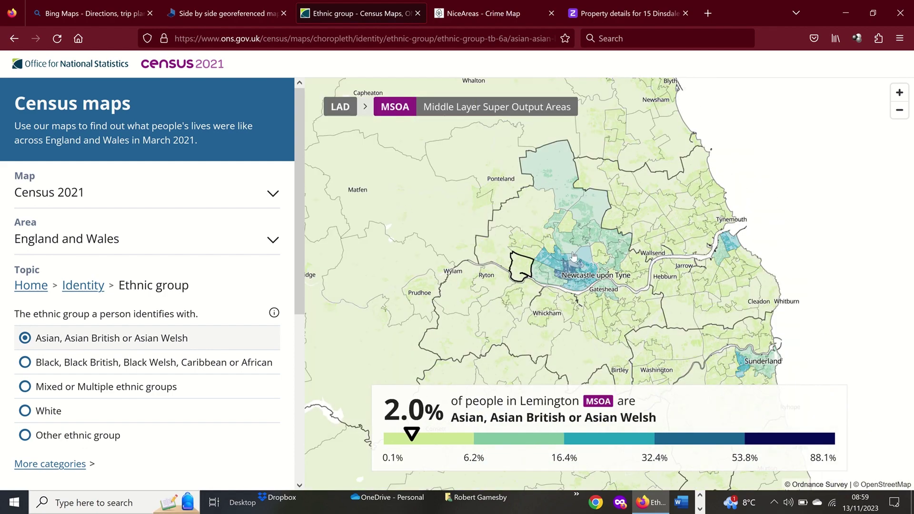
{"action": "scroll", "coordinate": [571, 300], "scroll_direction": "up", "scroll_amount": 2}
{"action": "scroll", "coordinate": [568, 309], "scroll_direction": "up", "scroll_amount": 2}
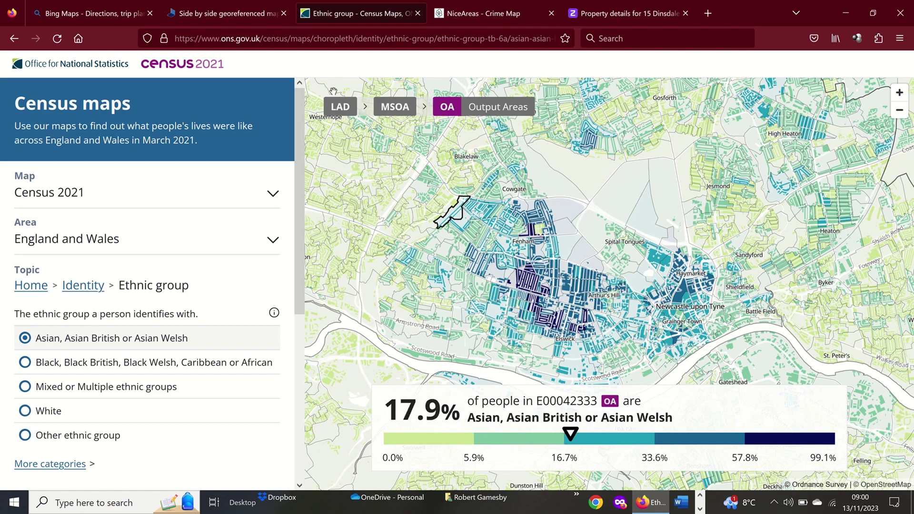
{"action": "mouse_move", "coordinate": [476, 17]}
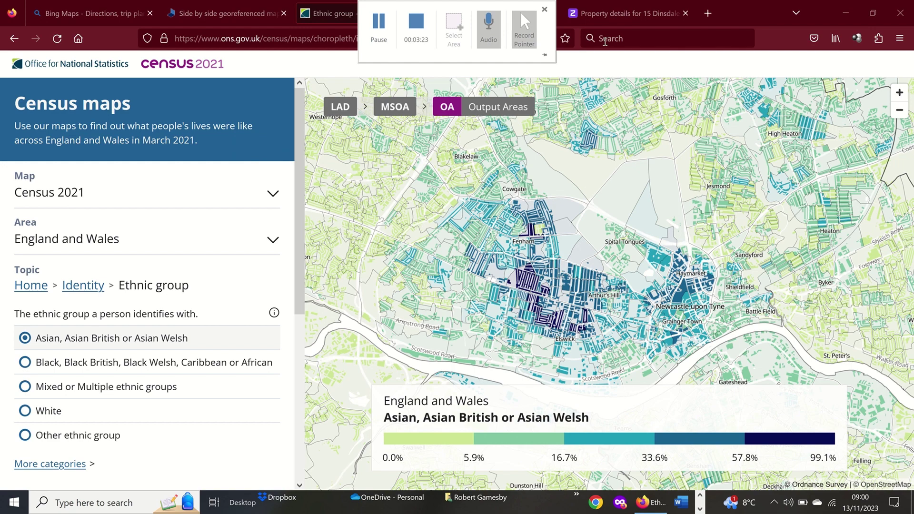
- Open the NiceAreas crime map and read the Benton Park Road crime details
{"action": "left_click", "coordinate": [536, 19]}
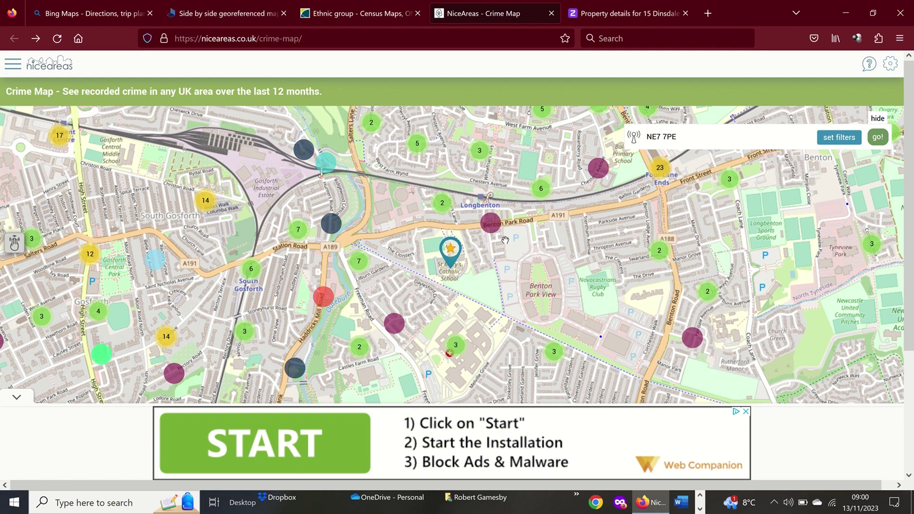
{"action": "left_click", "coordinate": [492, 226]}
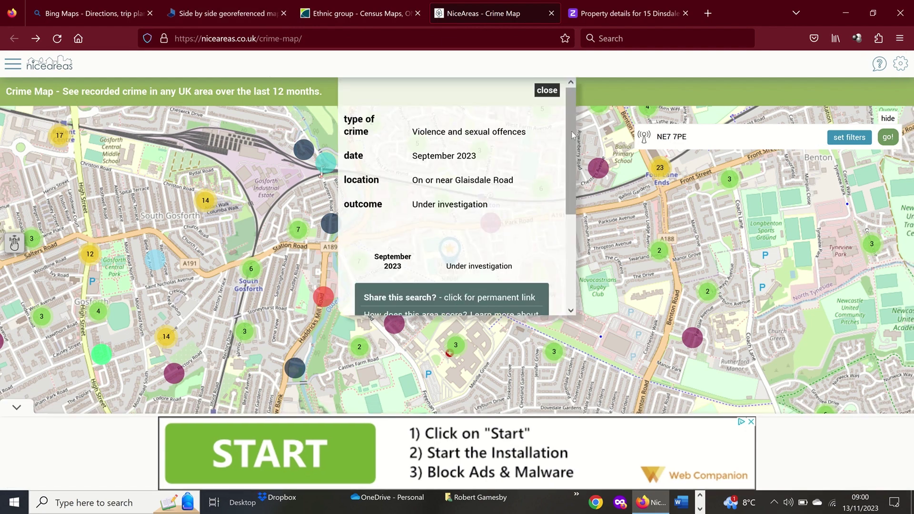
{"action": "scroll", "coordinate": [563, 142], "scroll_direction": "down", "scroll_amount": 5}
{"action": "left_click", "coordinate": [606, 296]}
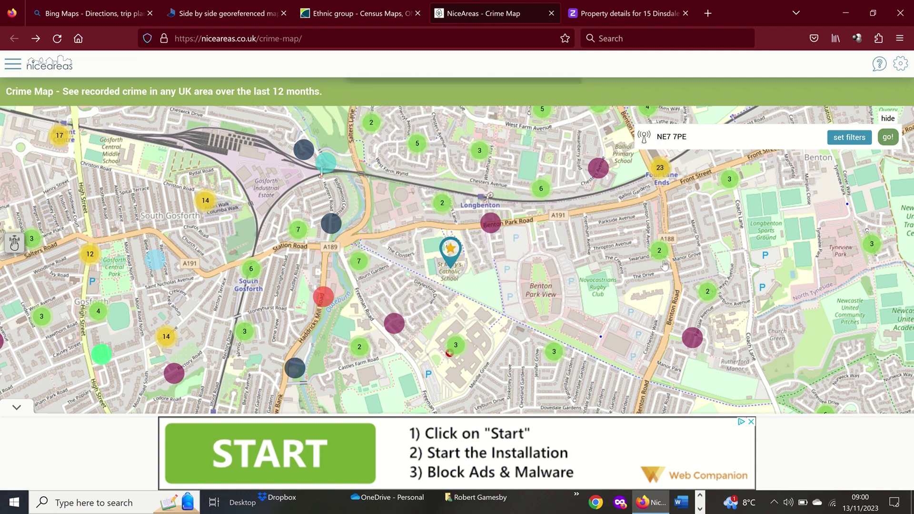
- Expand the two-crime clusters and read the Fairways Avenue crime, then go to Zoopla
{"action": "left_click", "coordinate": [661, 255]}
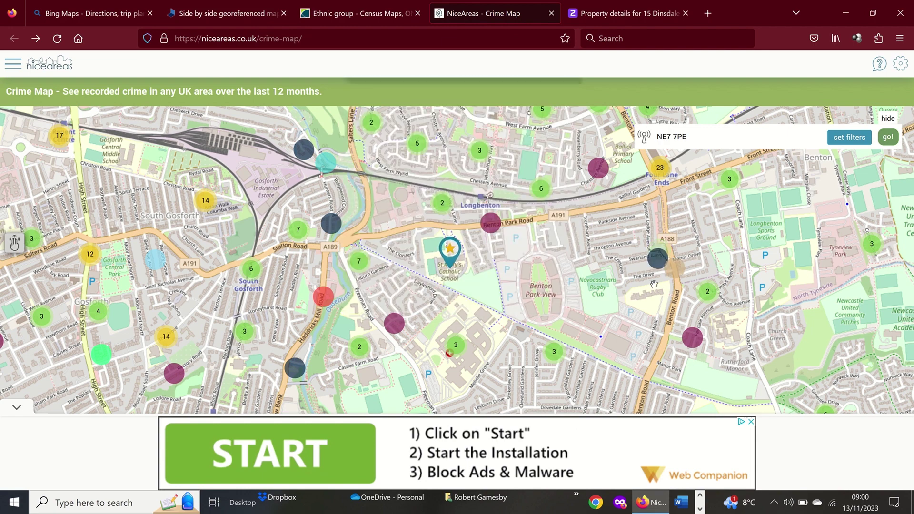
{"action": "left_click", "coordinate": [707, 297]}
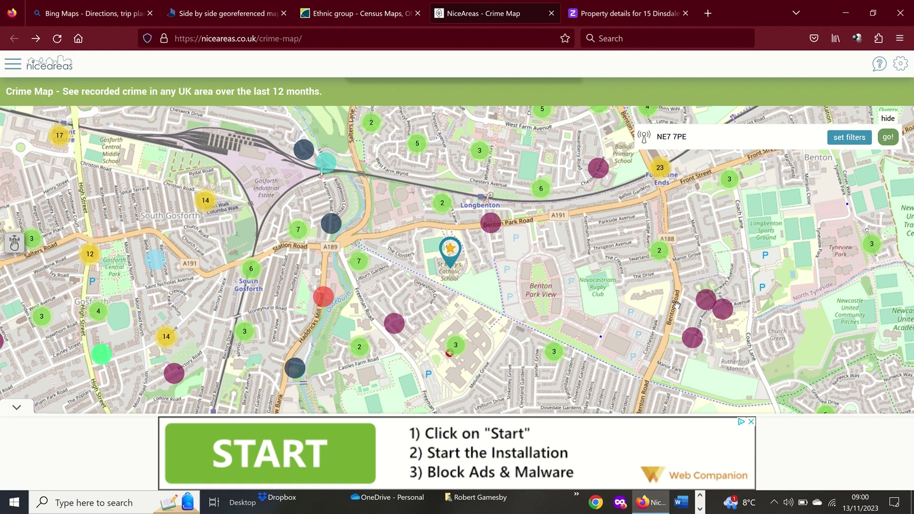
{"action": "left_click", "coordinate": [707, 301]}
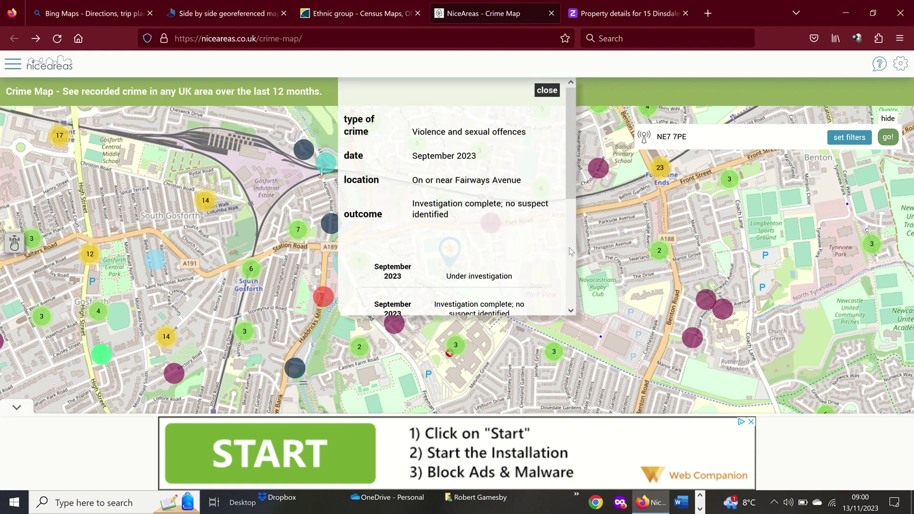
{"action": "scroll", "coordinate": [546, 309], "scroll_direction": "down", "scroll_amount": 5}
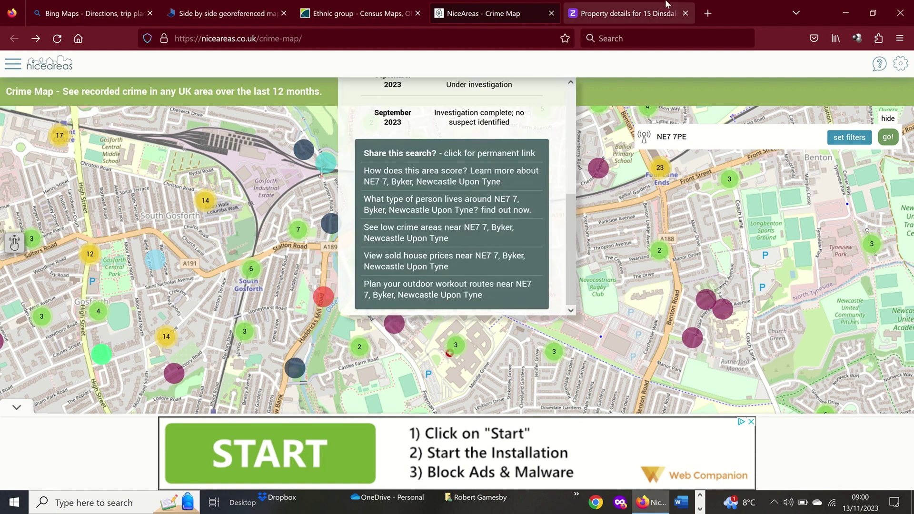
{"action": "left_click", "coordinate": [648, 14]}
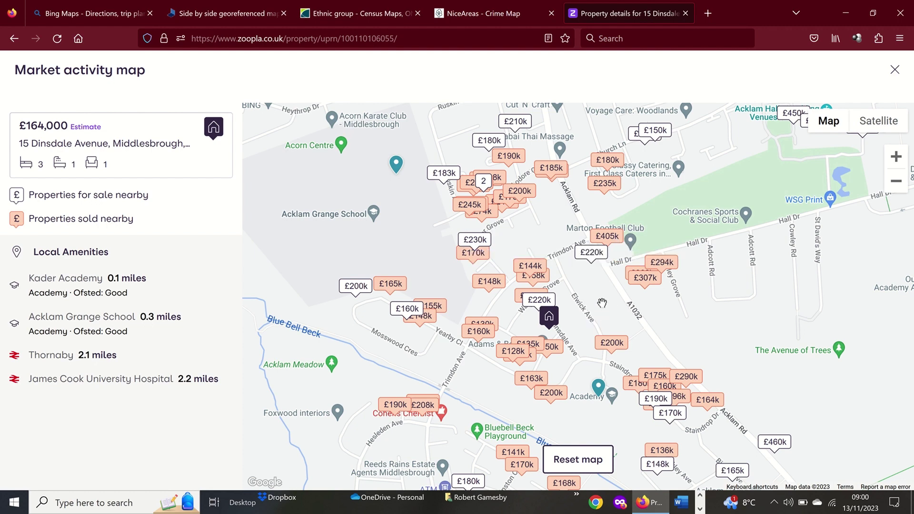
{"action": "scroll", "coordinate": [601, 303], "scroll_direction": "down", "scroll_amount": 2}
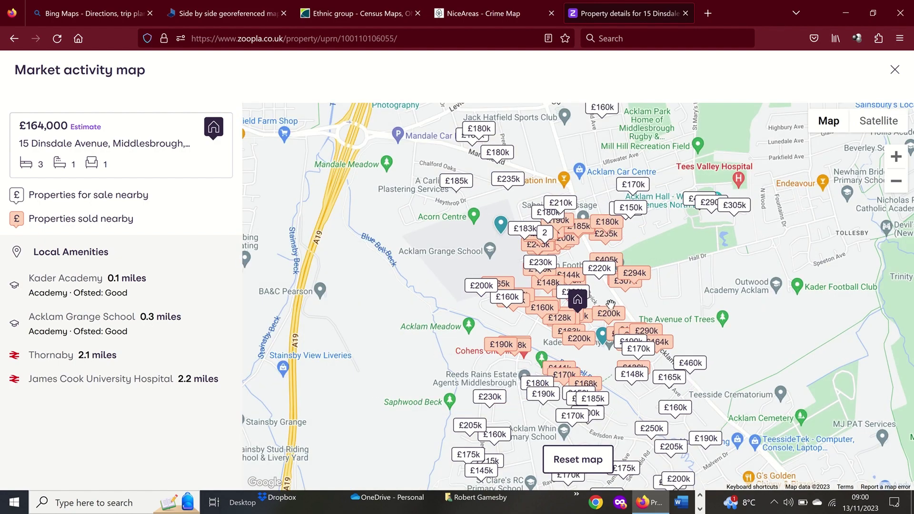
{"action": "scroll", "coordinate": [610, 303], "scroll_direction": "up", "scroll_amount": 5}
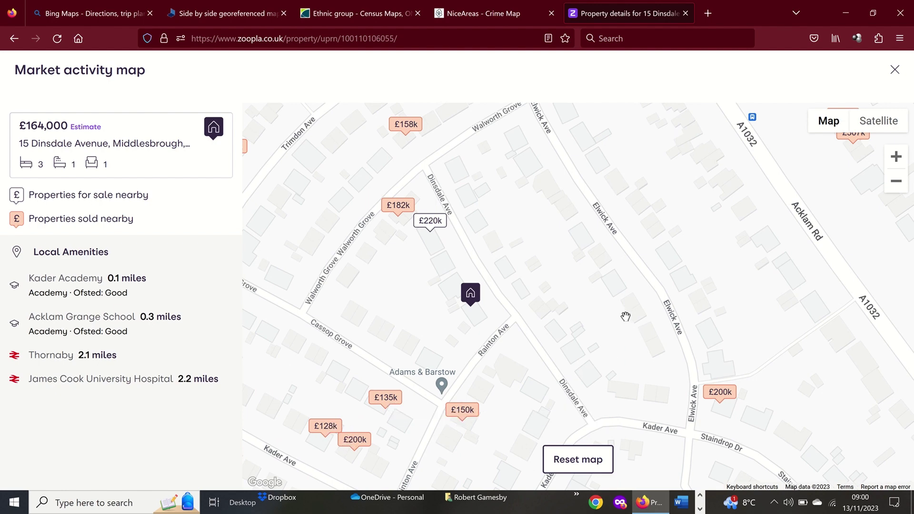
{"action": "scroll", "coordinate": [625, 317], "scroll_direction": "down", "scroll_amount": 3}
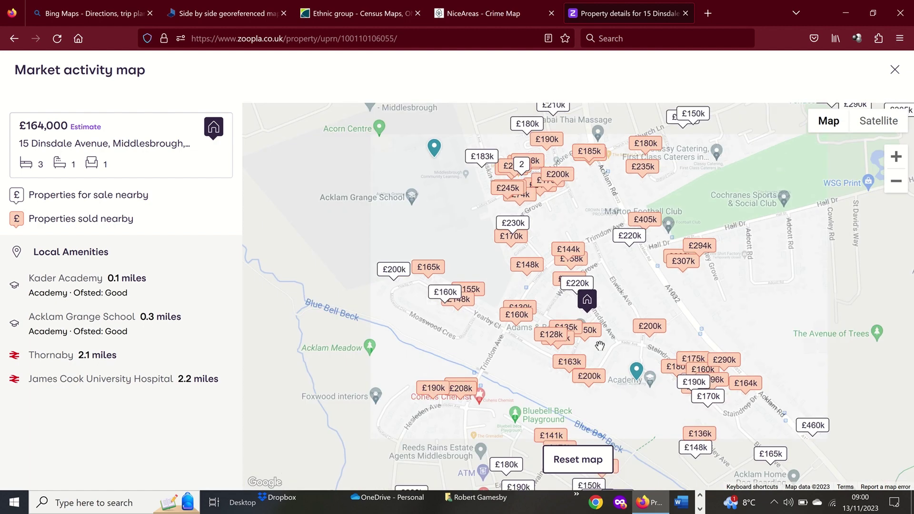